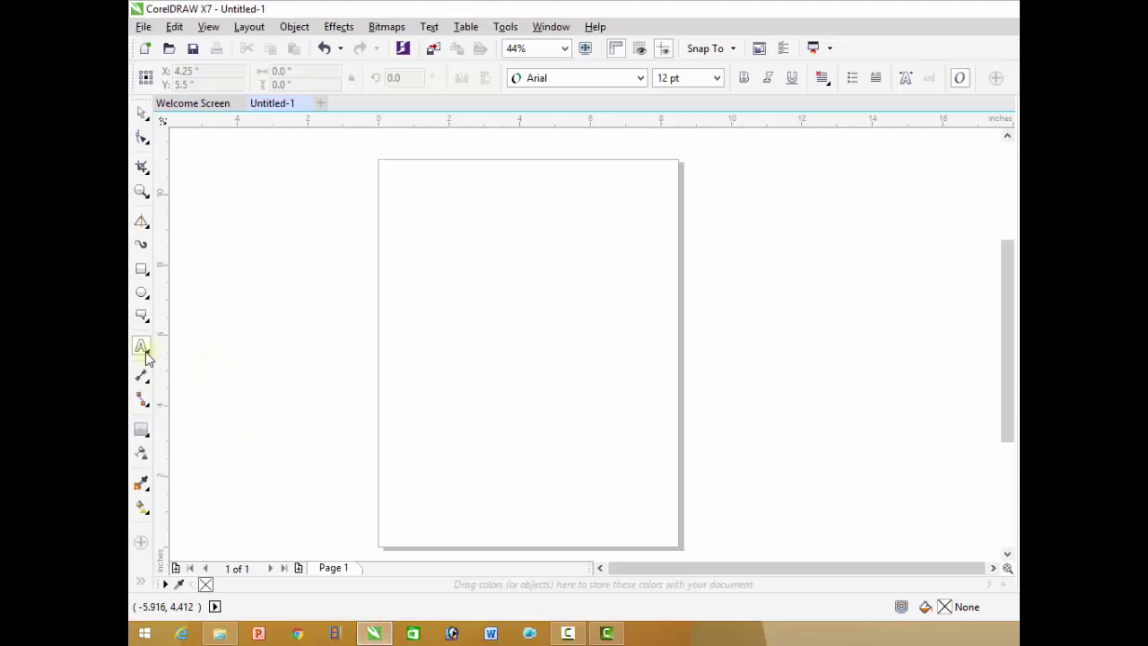
- Type the heading 'Corel Draw Tutorials' as artistic text near the page's top-left and select it
left_click(143, 350)
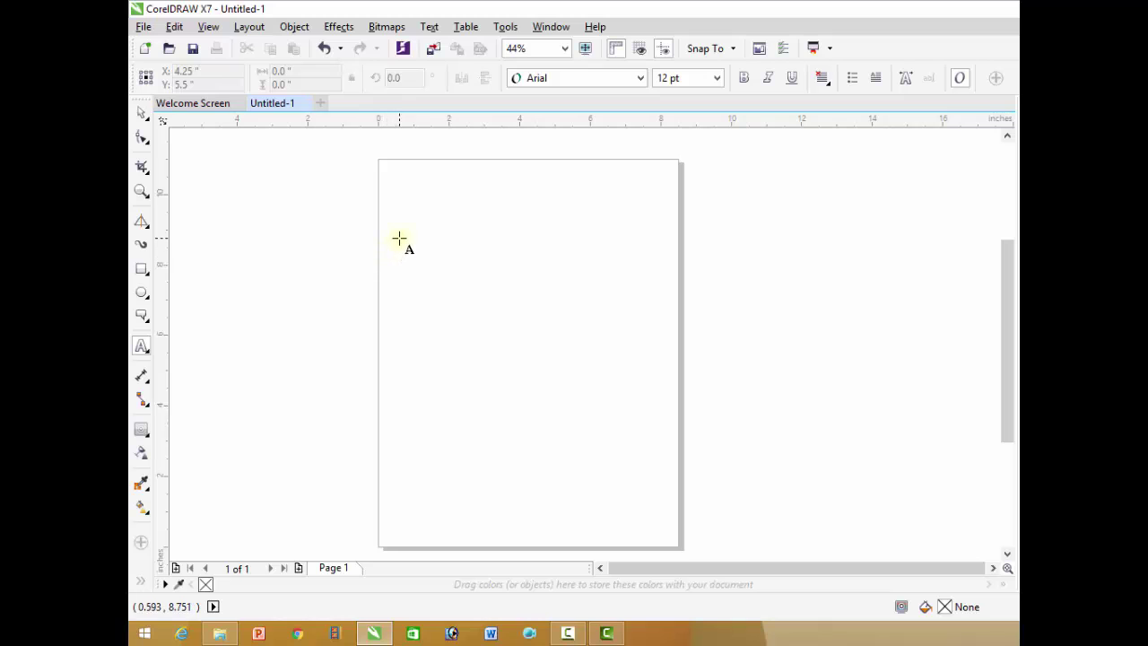
left_click(399, 238)
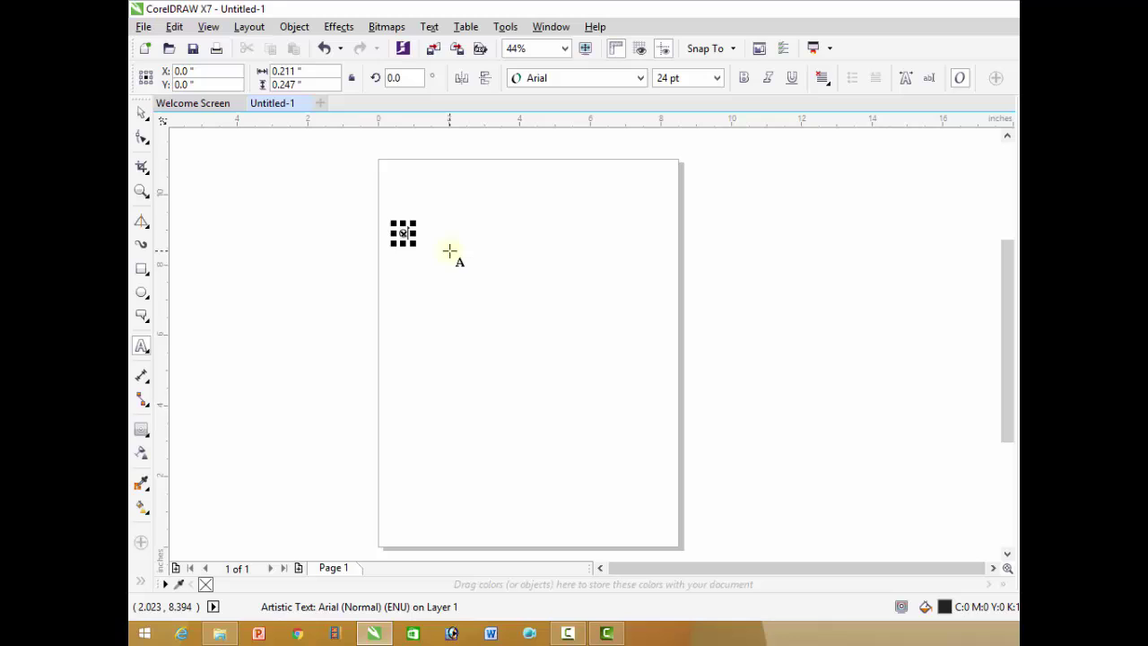
type("Corel Draw Tutorials")
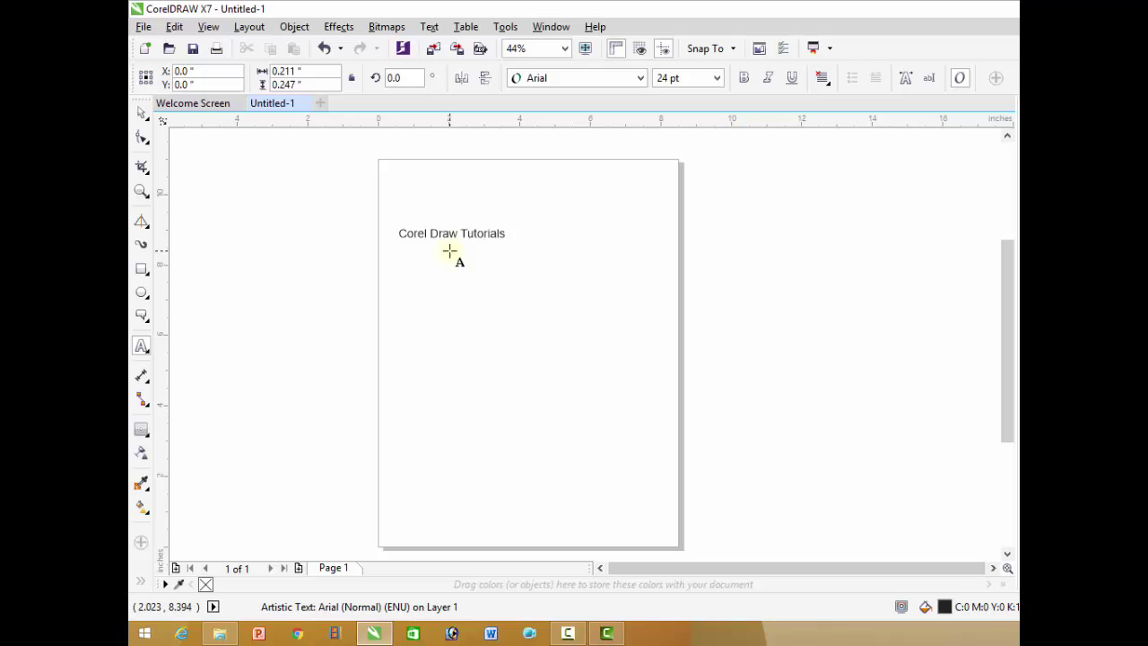
left_click(452, 236)
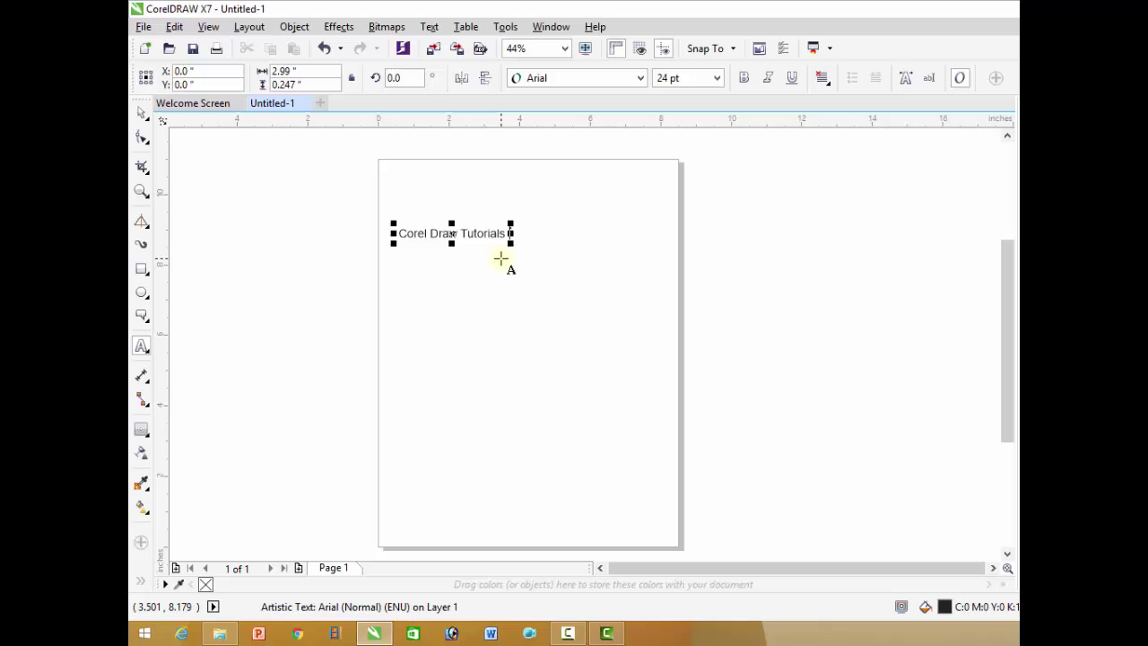
- Apply the Ballpark script font to the selected heading
left_click(141, 112)
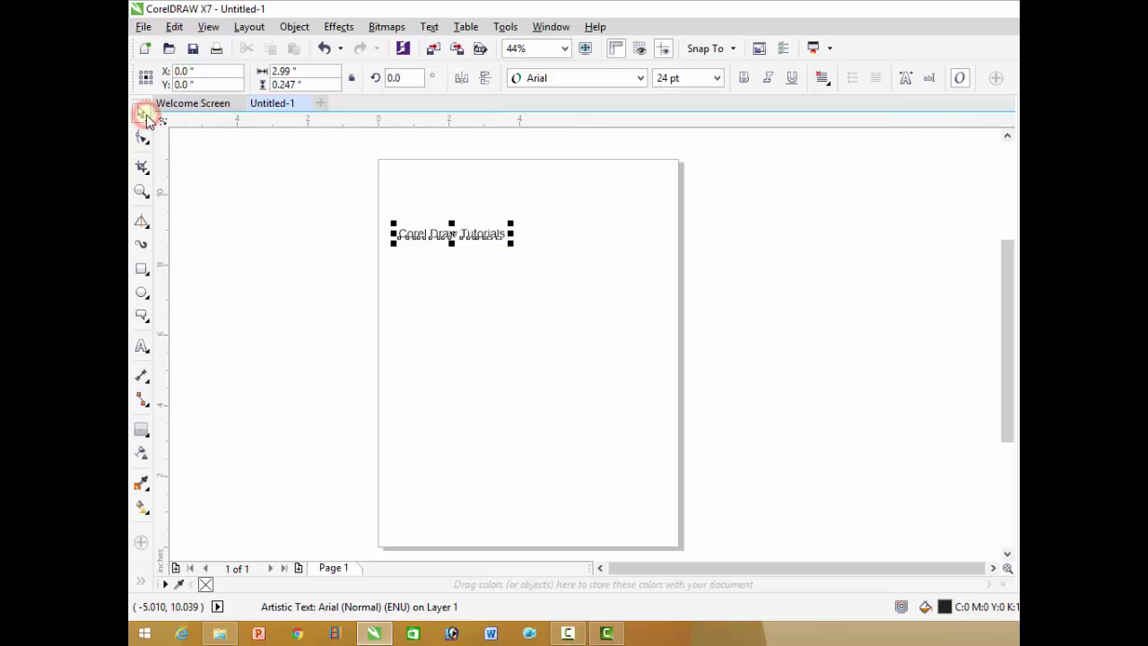
left_click(605, 305)
left_click(469, 235)
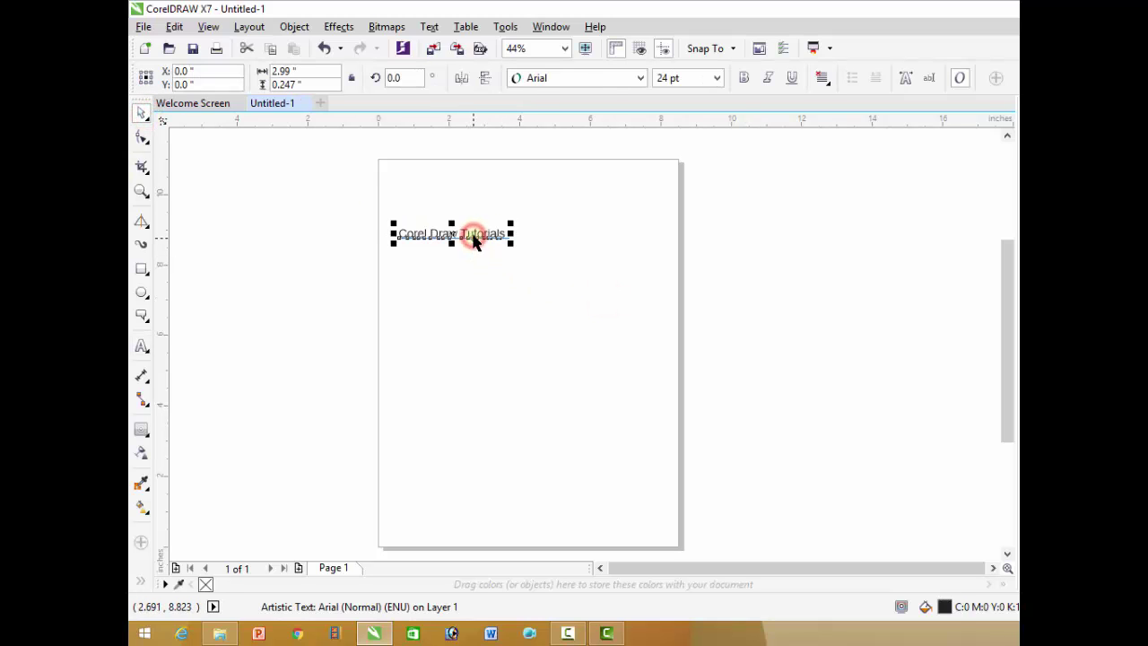
left_click(555, 77)
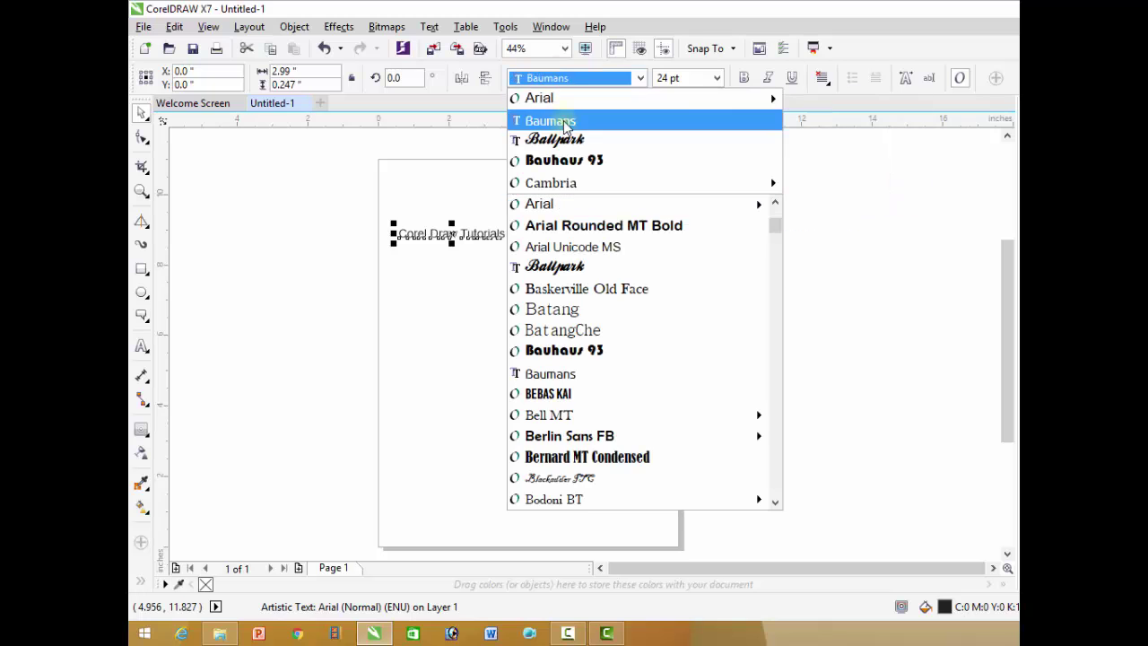
left_click(563, 143)
- Enlarge the heading to 36 pt and underline it
left_click_drag(503, 221, 582, 189)
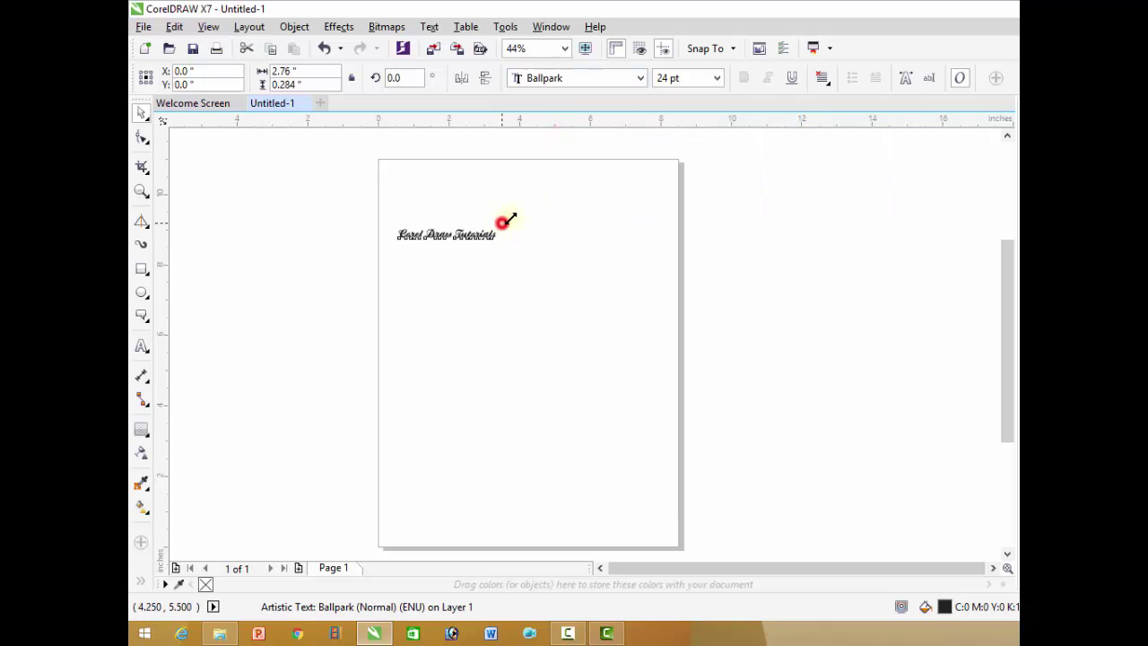
left_click(716, 78)
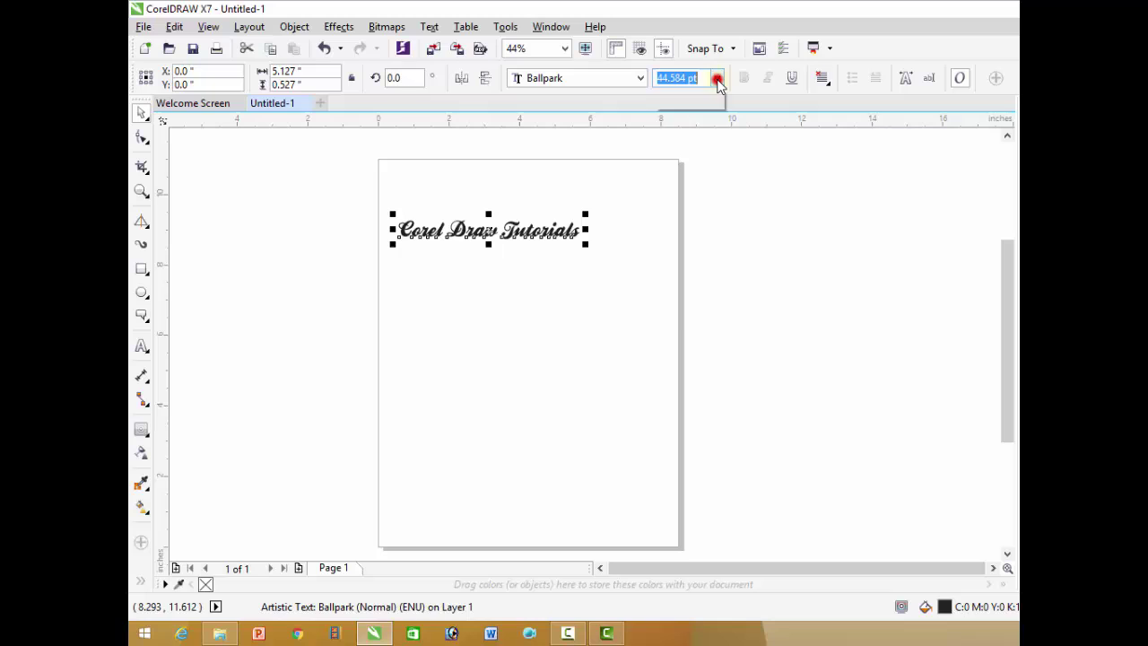
left_click(664, 252)
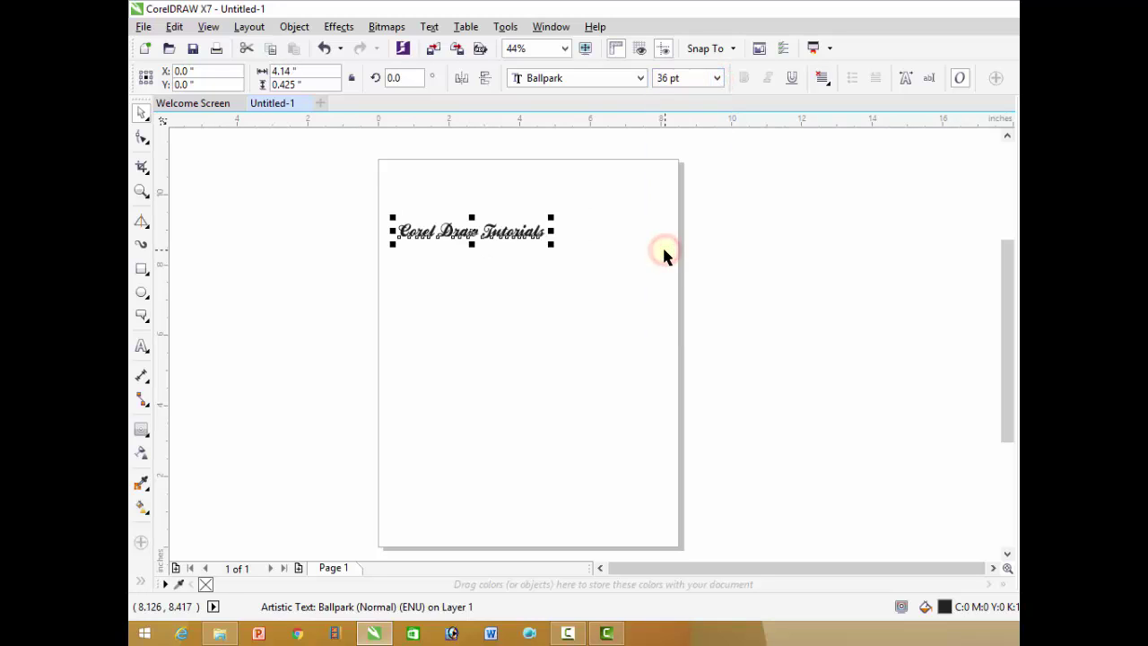
left_click(794, 79)
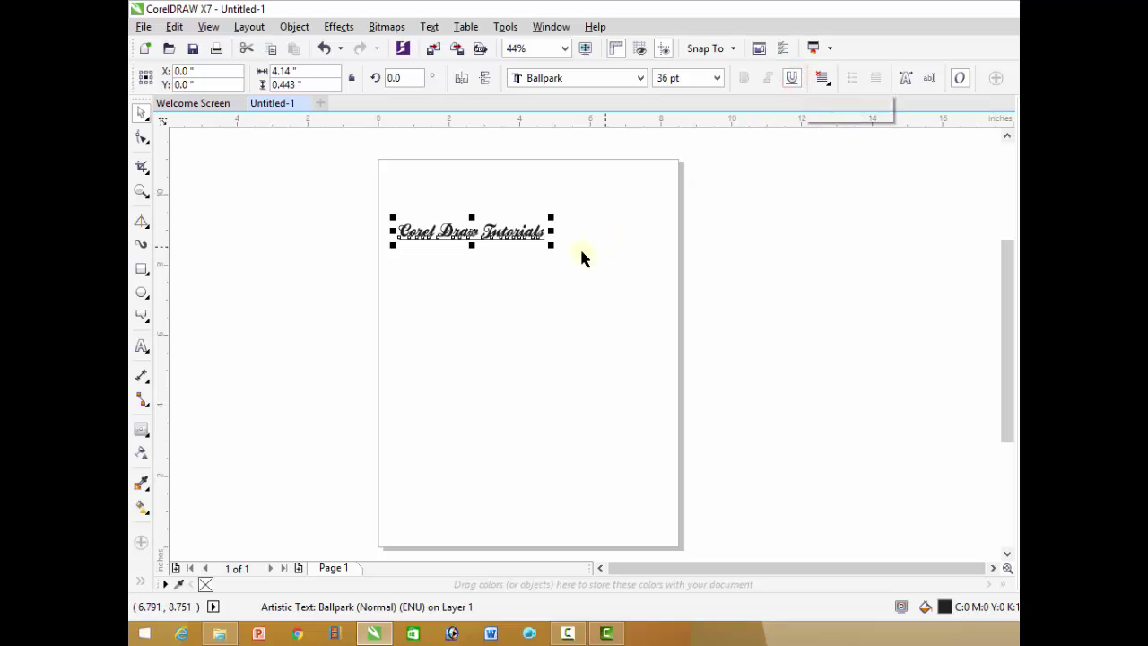
- Scale the heading to about 49 pt, skew it slightly, and centre it at the page top
mouse_move(550, 245)
left_mouse_down()
mouse_move(604, 243)
mouse_move(523, 235)
mouse_move(618, 236)
mouse_move(537, 237)
mouse_move(598, 235)
left_mouse_up()
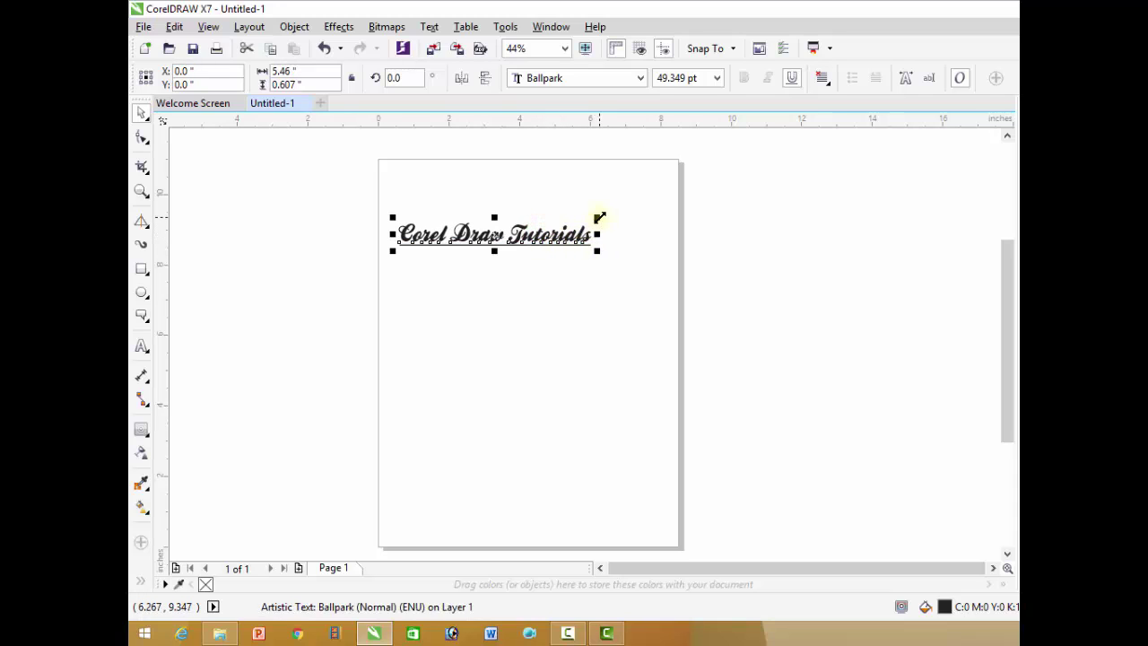
left_click(581, 233)
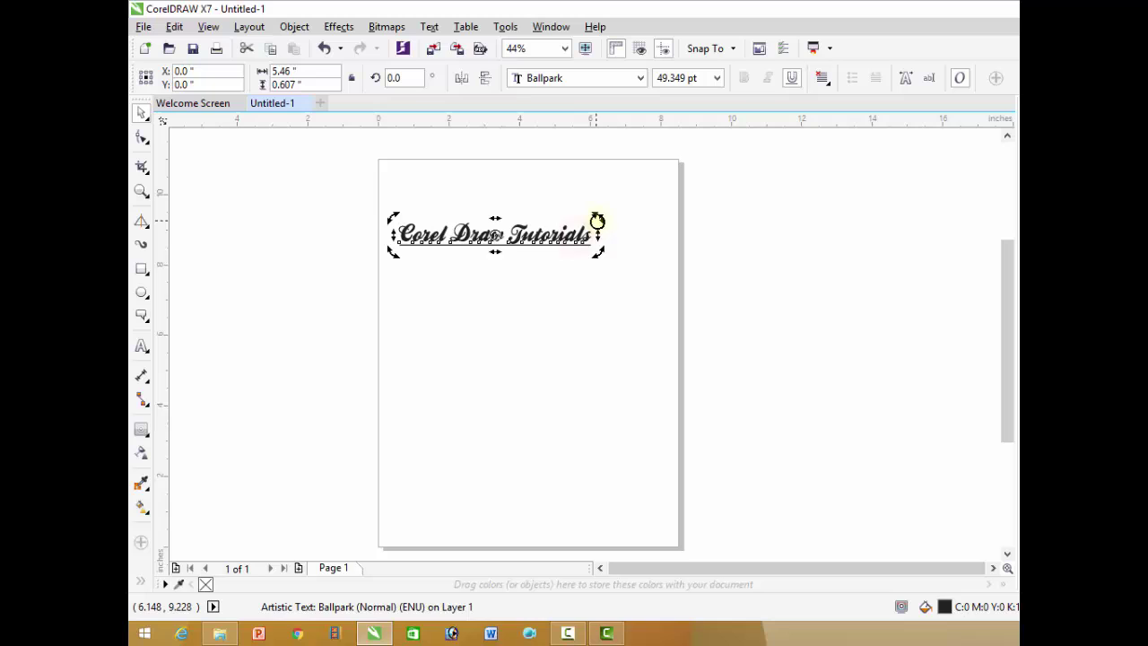
mouse_move(597, 217)
left_mouse_down()
mouse_move(599, 248)
mouse_move(600, 218)
mouse_move(597, 228)
left_mouse_up()
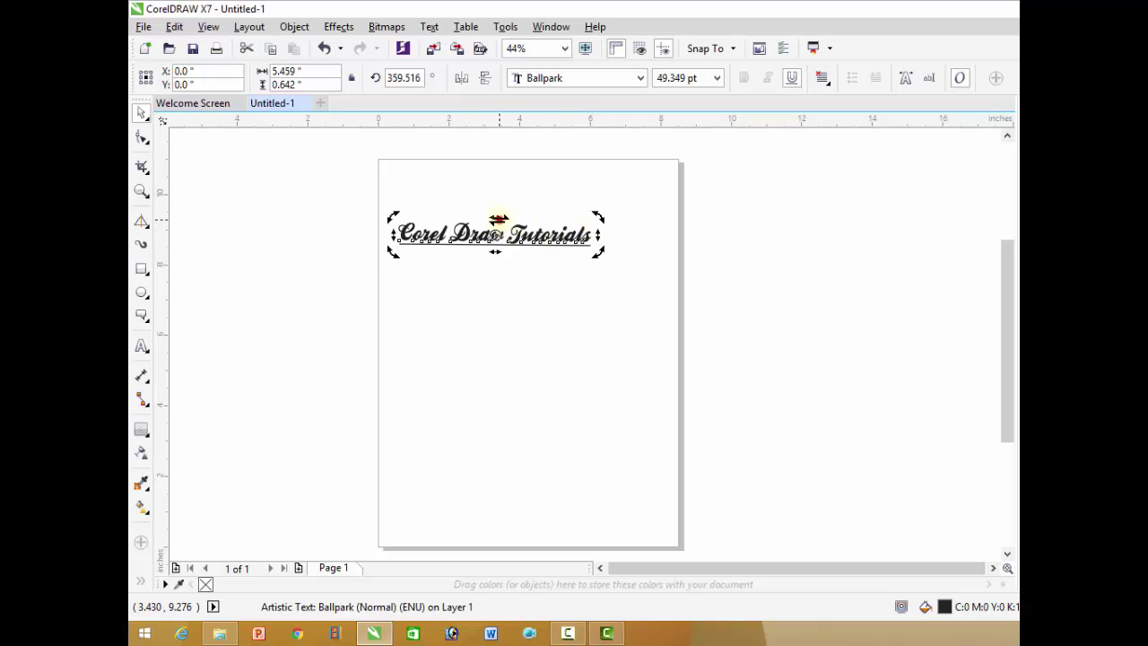
mouse_move(498, 220)
left_mouse_down()
mouse_move(536, 217)
mouse_move(468, 229)
mouse_move(569, 221)
left_mouse_up()
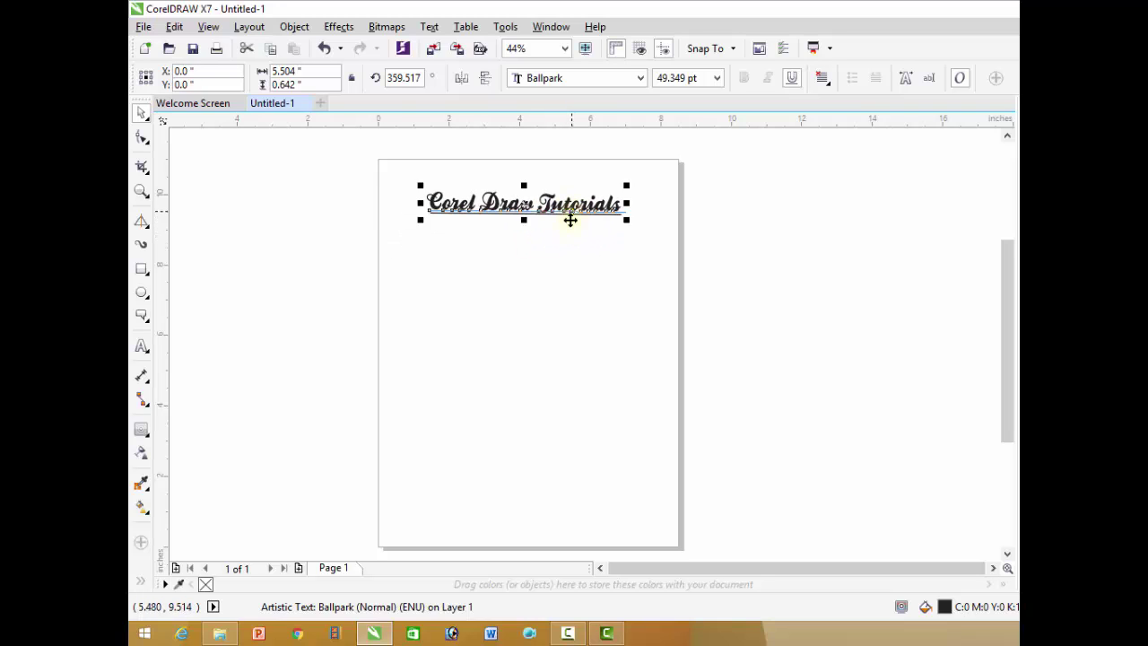
left_click(546, 278)
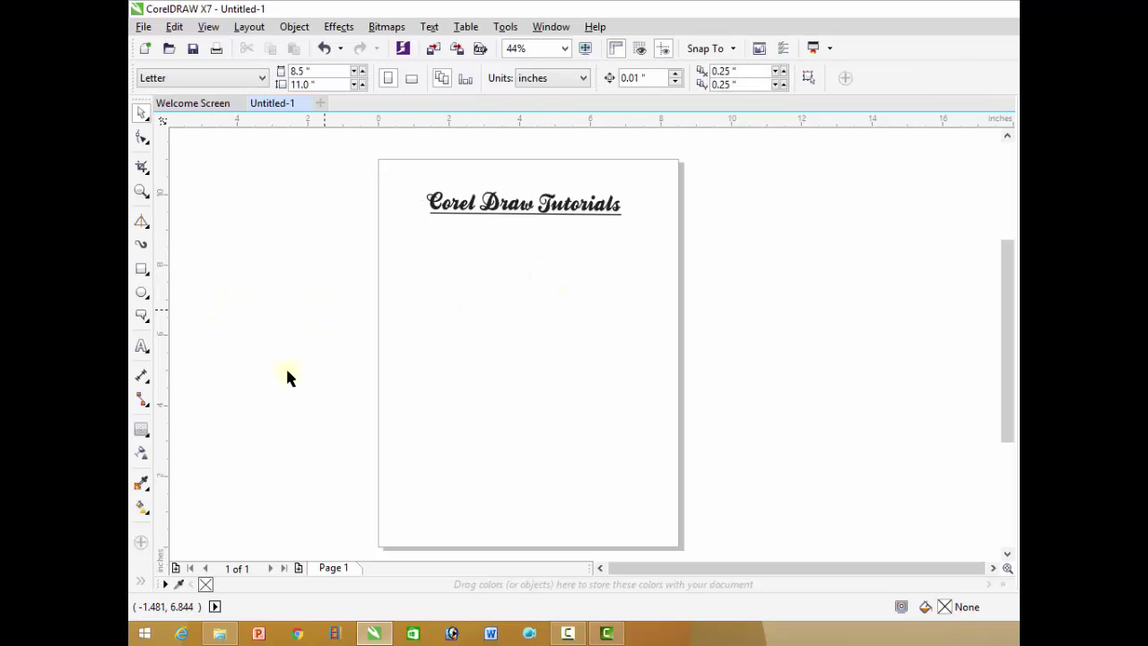
- Draw a roughly 6.2 by 5 inch paragraph text frame below the heading and zoom in on it
left_click(141, 346)
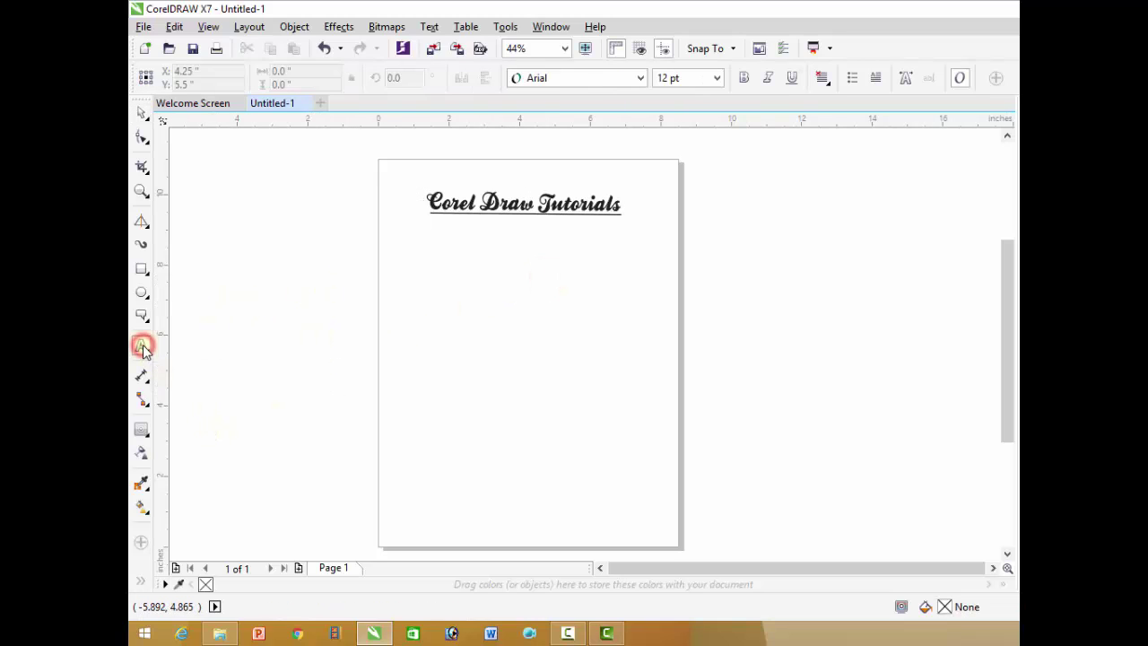
left_click_drag(415, 256, 591, 414)
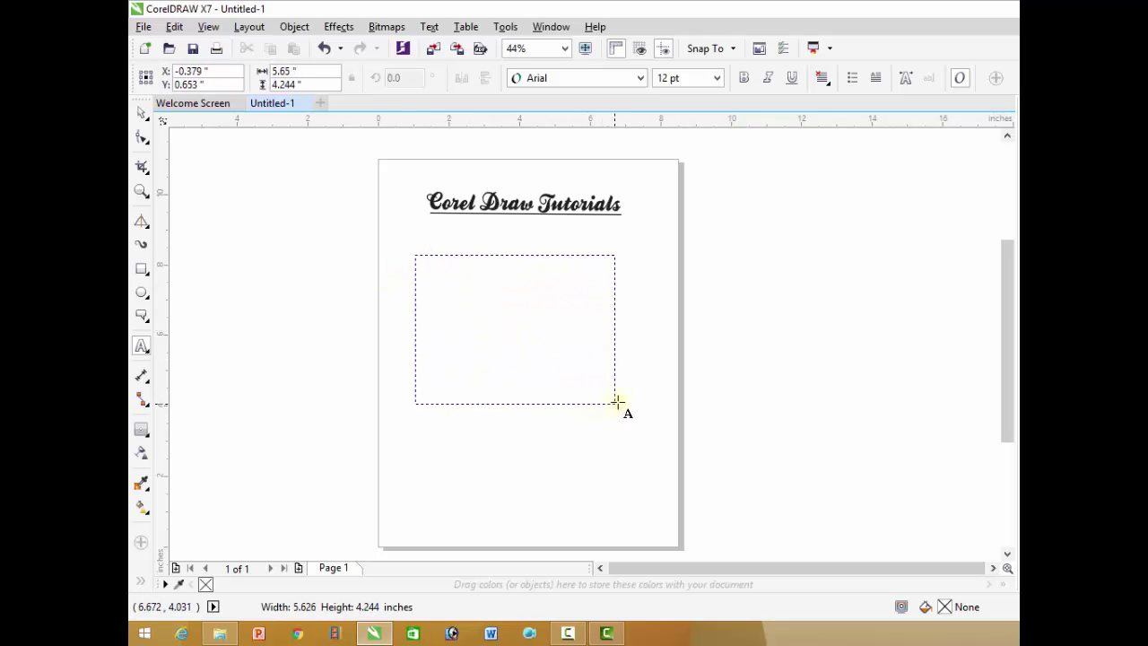
left_click_drag(592, 414, 625, 437)
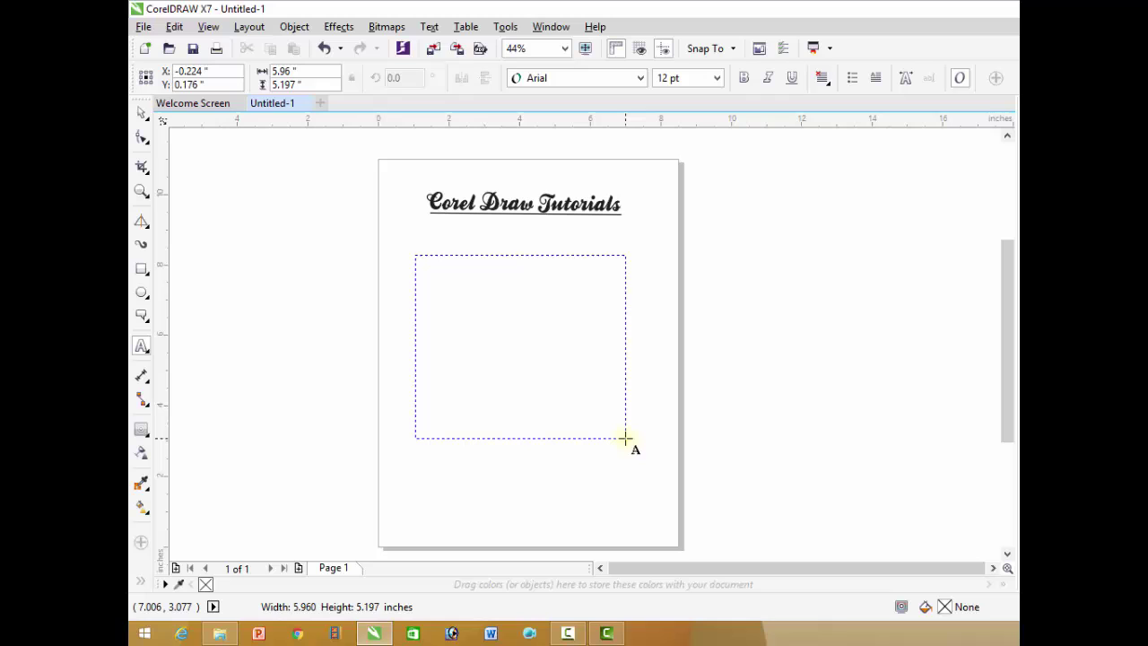
left_click_drag(625, 437, 634, 434)
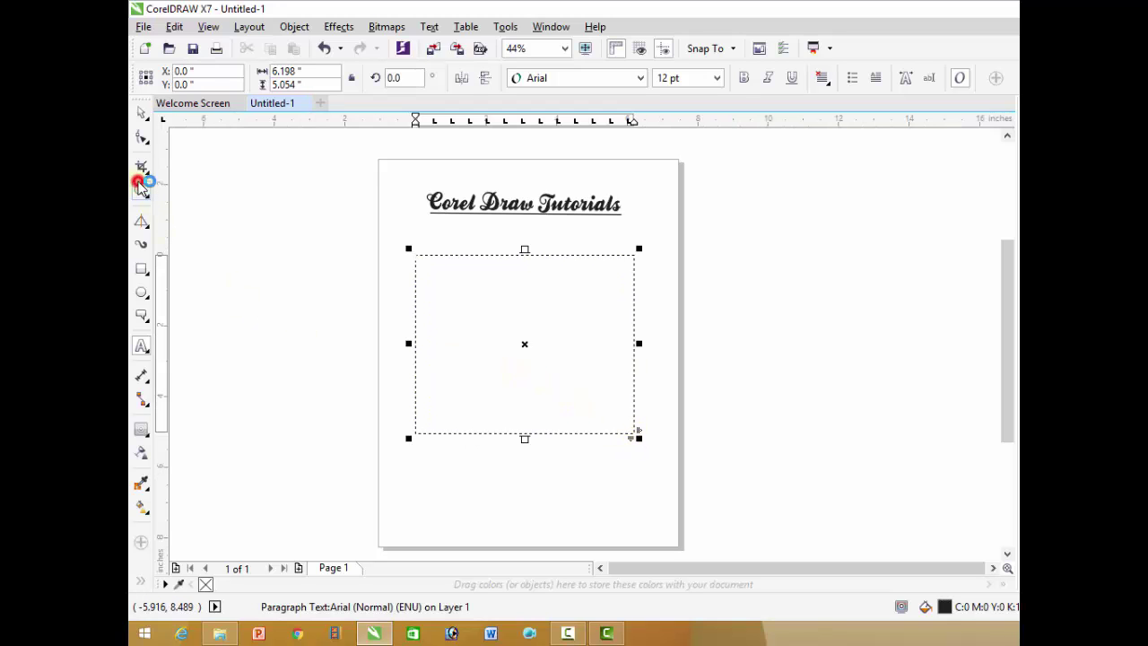
left_click(141, 190)
mouse_move(381, 244)
left_mouse_down()
mouse_move(519, 328)
mouse_move(638, 456)
left_mouse_up()
left_click(142, 345)
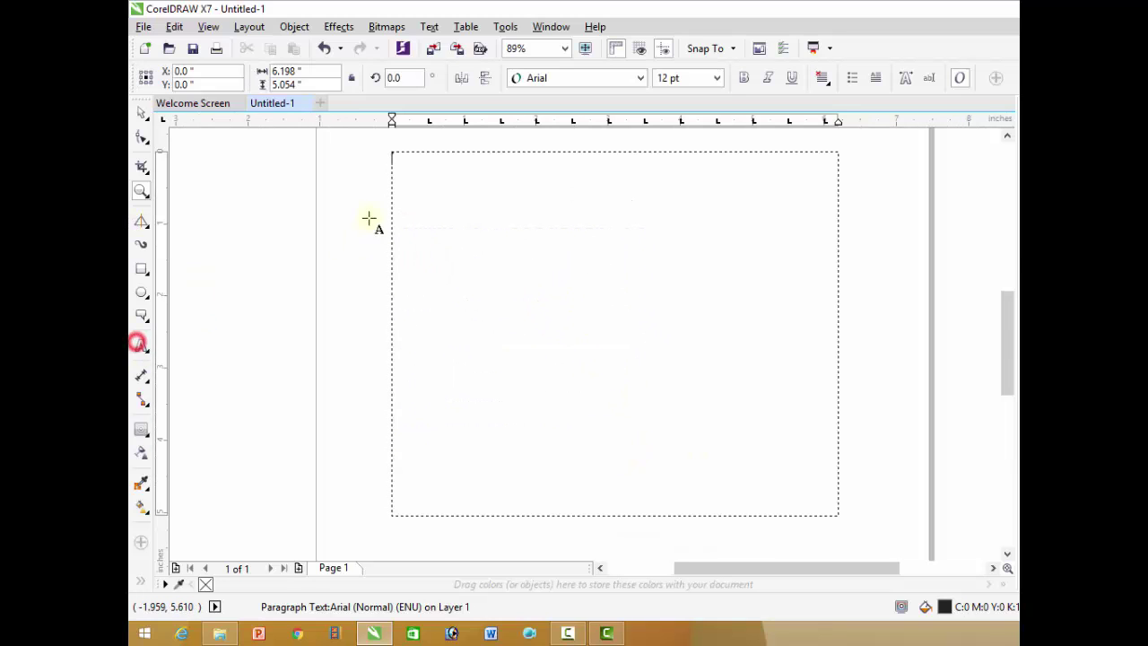
left_click(418, 174)
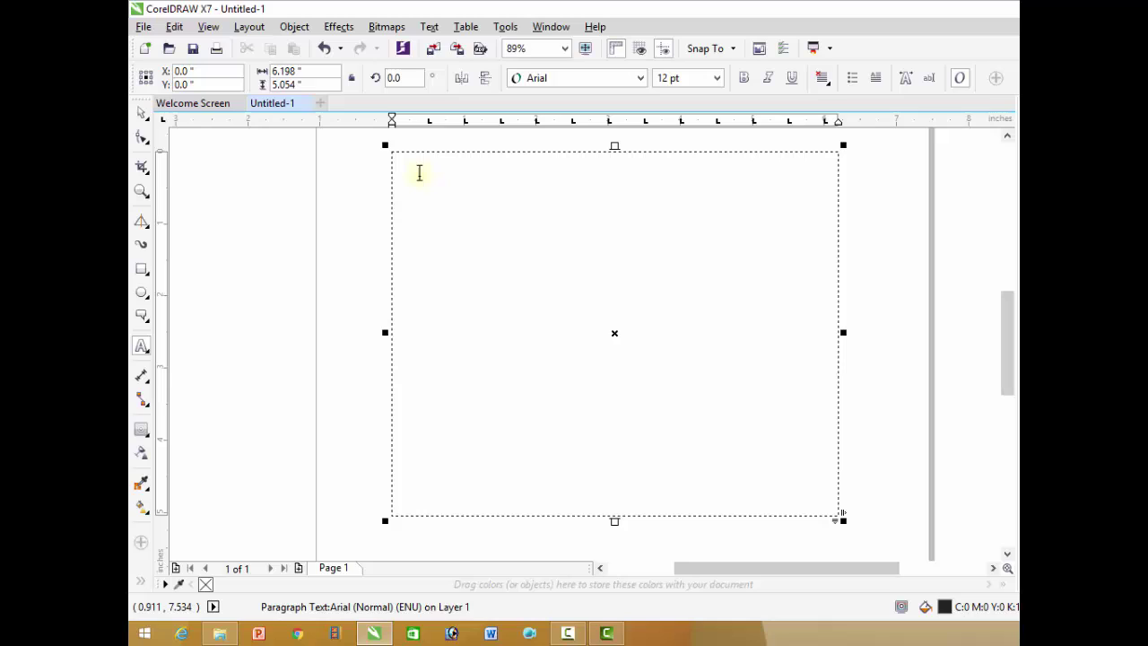
- Type the sentence 'This is Corel Draw Tutorials for begginers.' into the paragraph frame
left_click(418, 173)
left_click(418, 173)
left_click(711, 272)
type("This is Corel Draw Tutorials for begginers.")
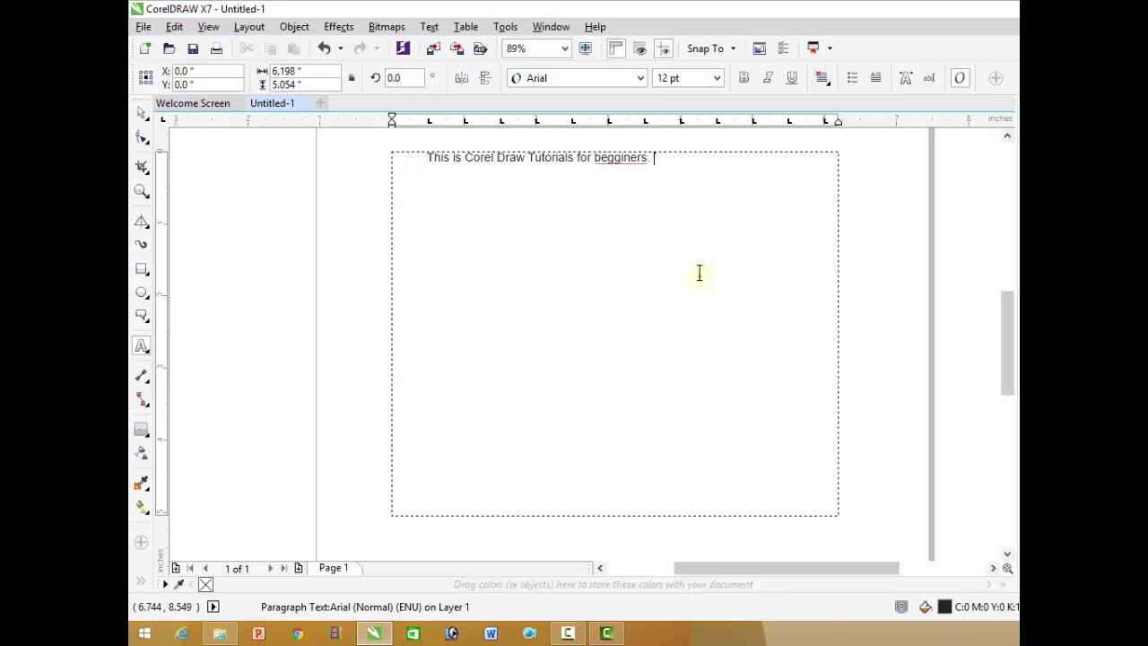
key("Escape")
- Copy the sentence and paste it three more times to fill about six lines
left_click_drag(424, 161, 656, 162)
key("ctrl+c")
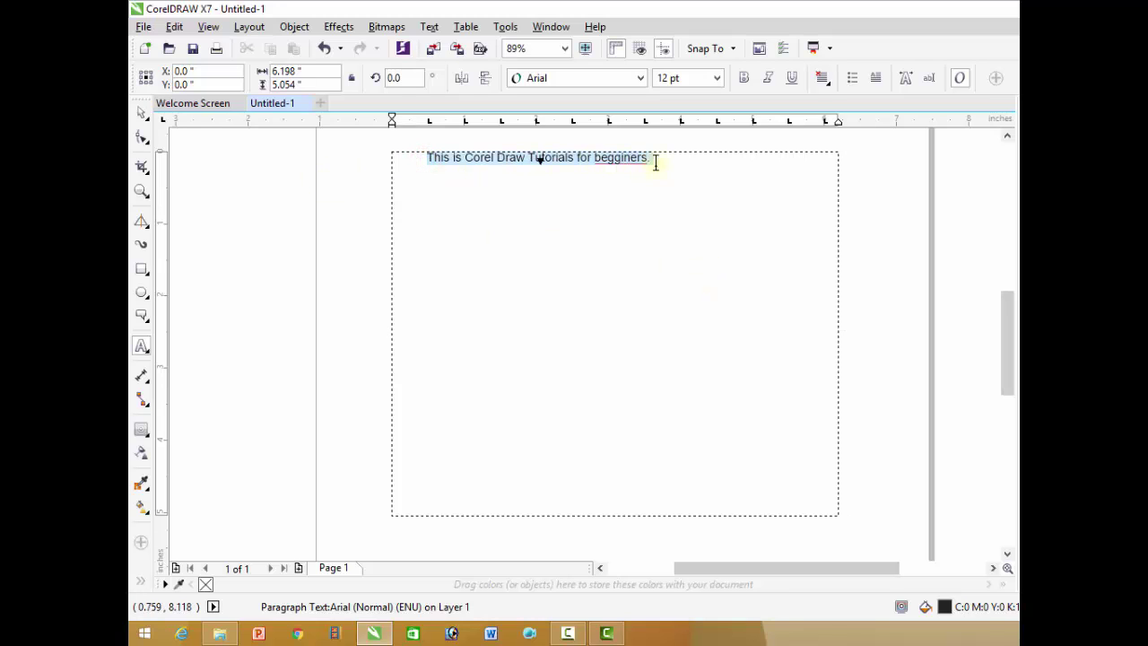
left_click(665, 165)
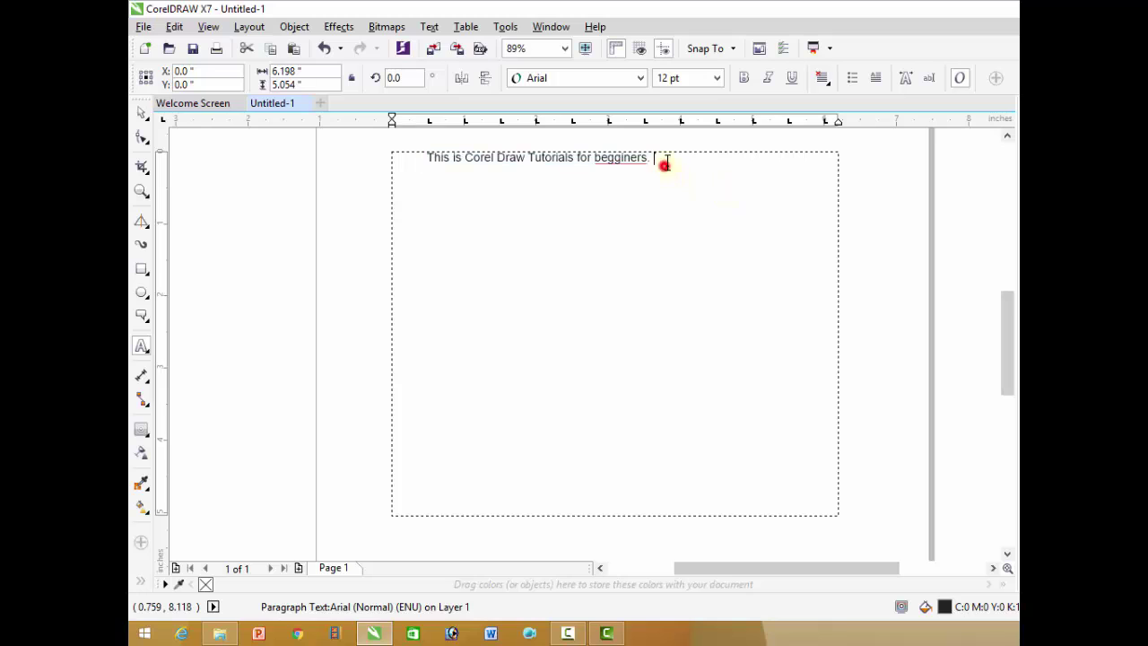
key("ctrl+v")
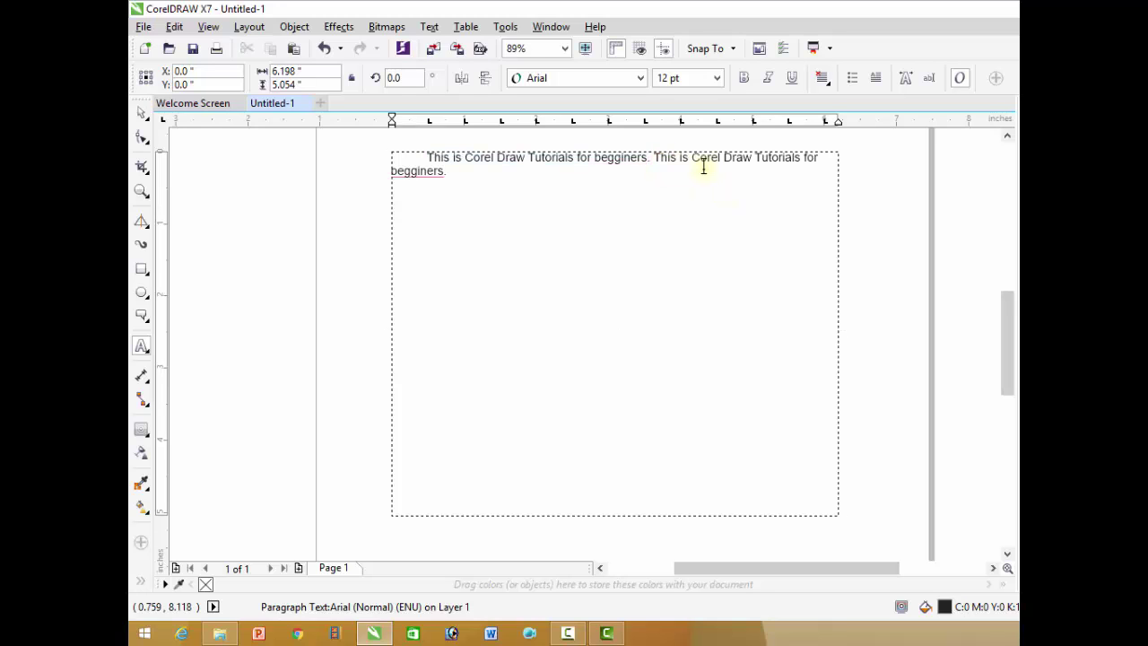
key("ctrl+v")
key("ctrl+v")
key("ctrl+v")
key("ctrl+v")
key("ctrl+v")
key("ctrl+v")
key("ctrl+v")
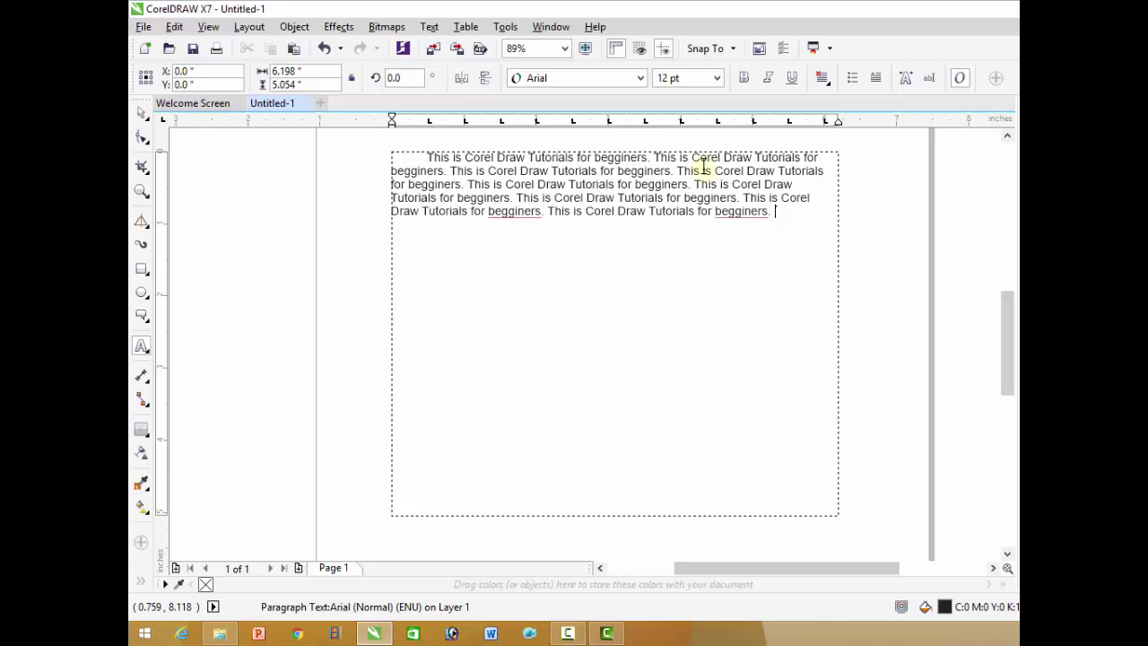
key("ctrl+v")
key("ctrl+v")
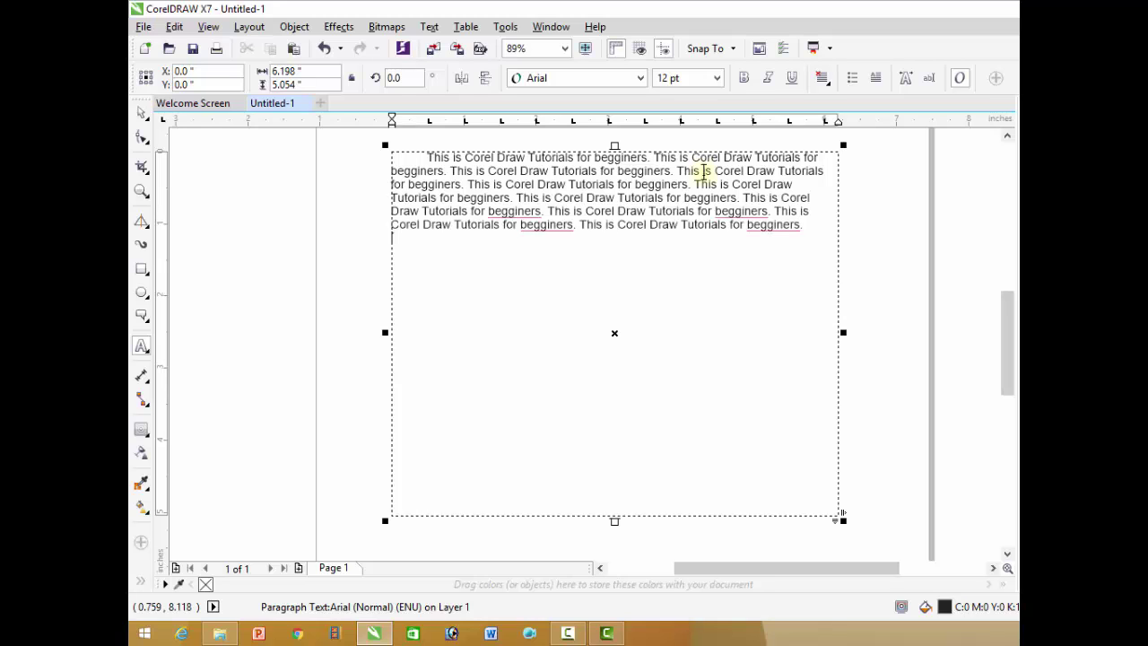
- Try Center, Full Justify and Right alignment, then settle on Force Justify for the paragraph
left_click(822, 79)
left_click(832, 135)
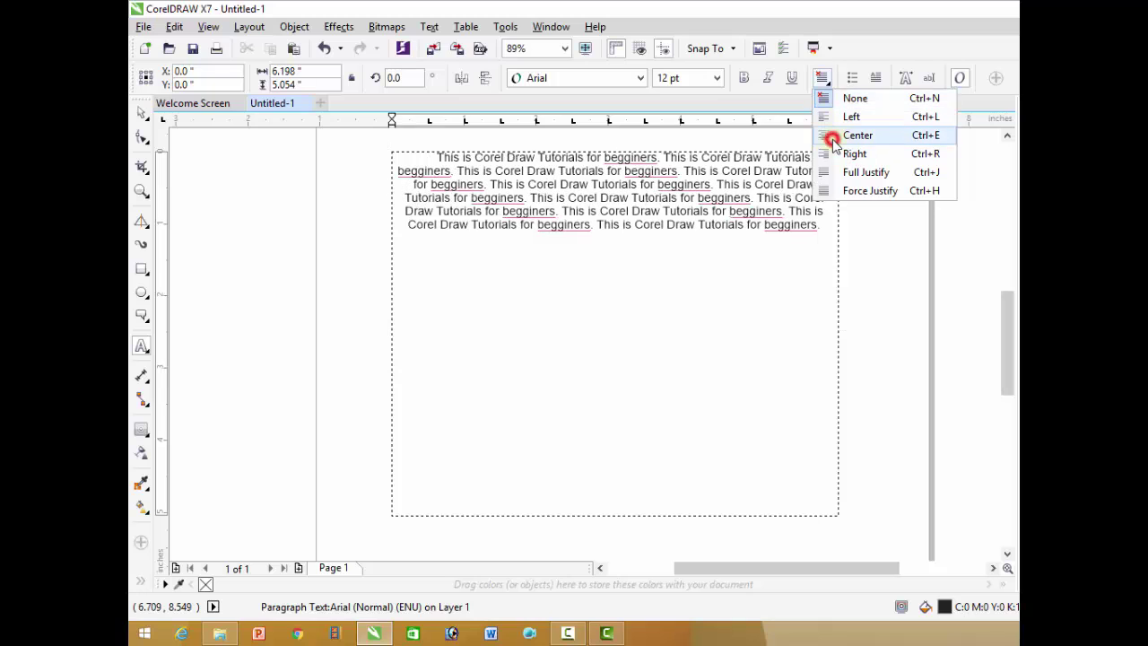
left_click(824, 79)
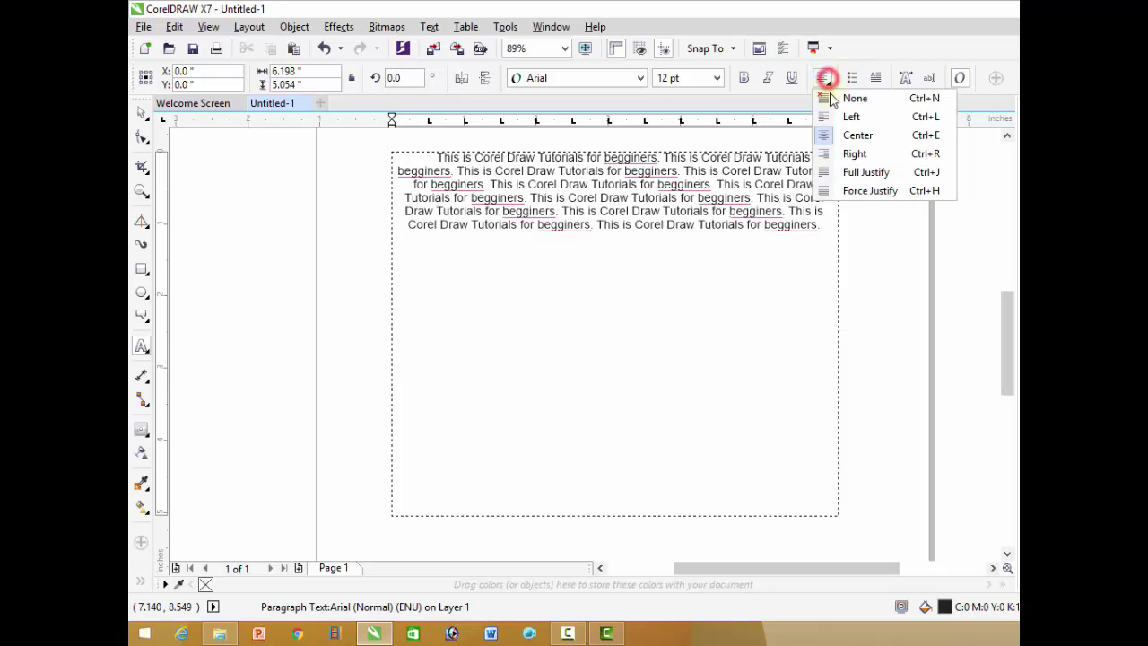
left_click(851, 174)
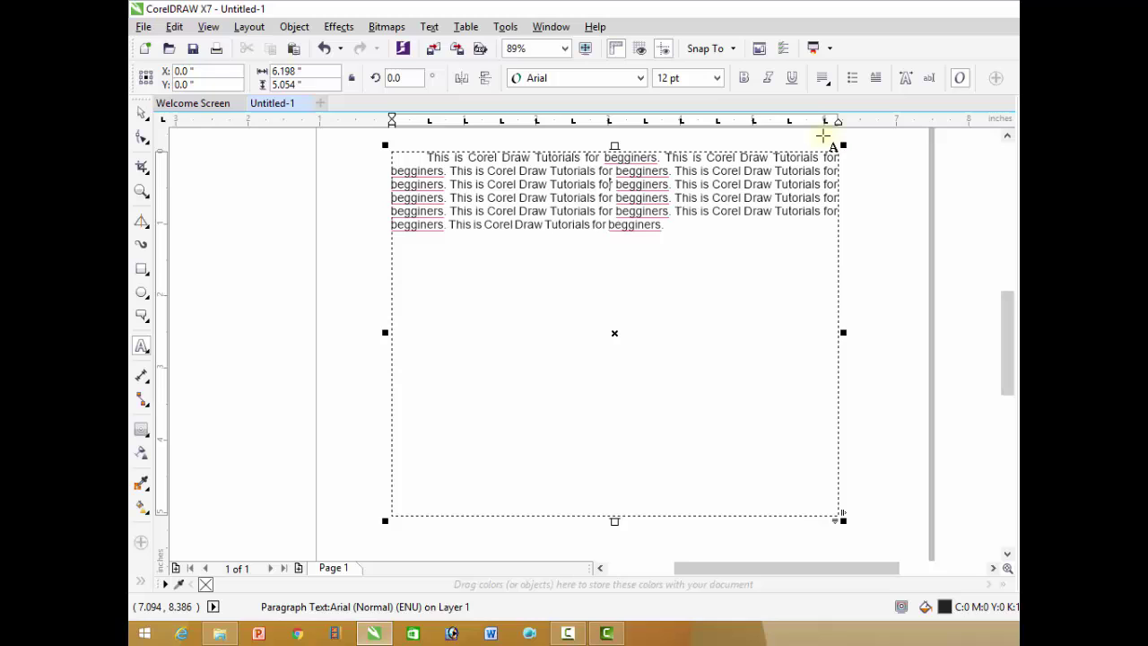
left_click(831, 86)
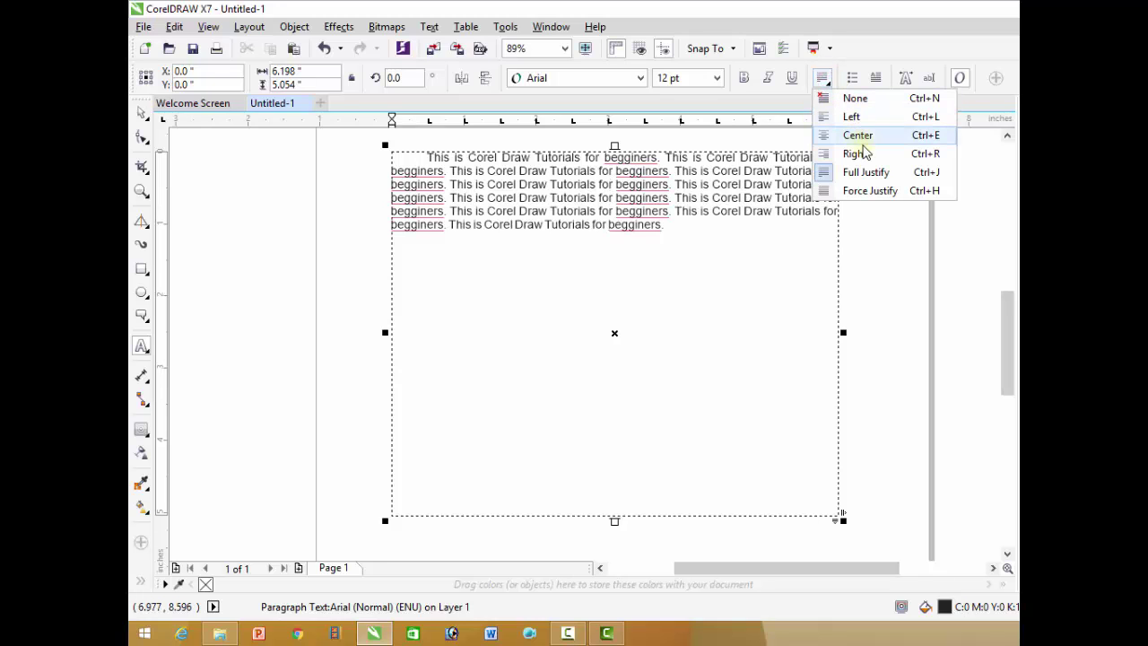
left_click(858, 151)
left_click(825, 79)
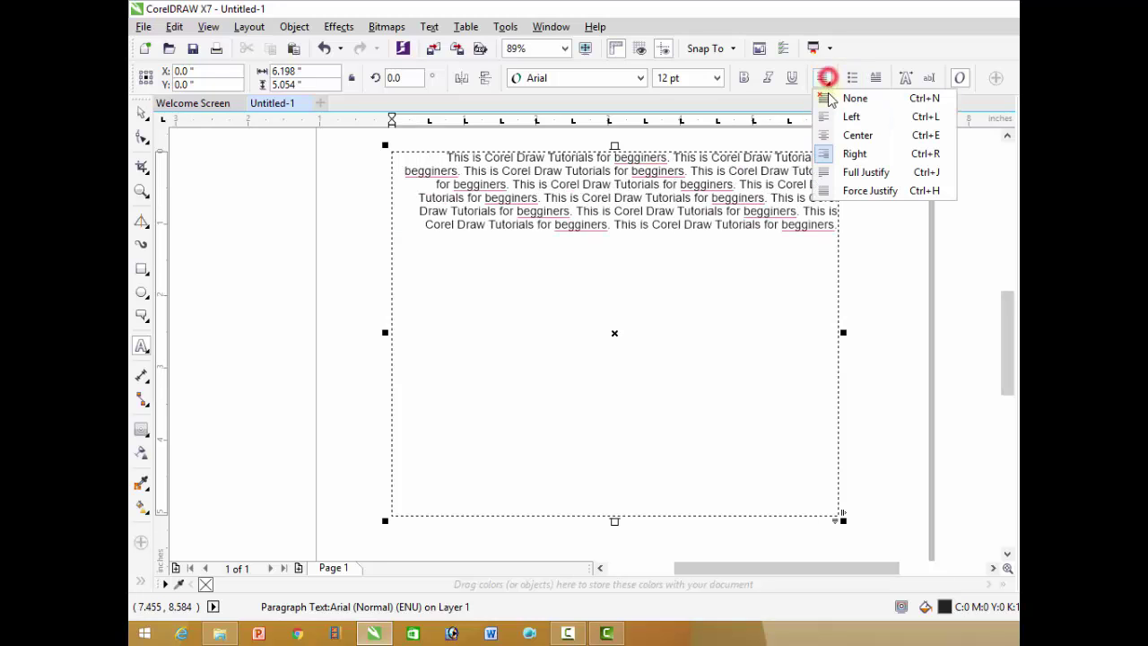
left_click(866, 191)
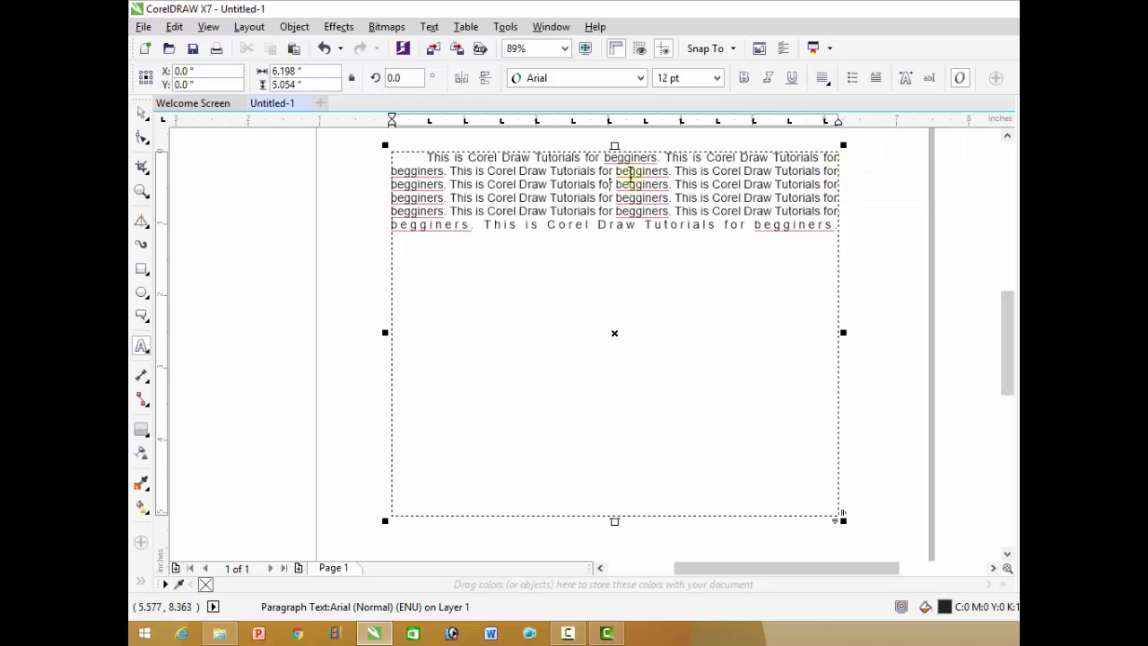
- Set all the paragraph text to Bauhaus 93 at 14 pt
key("ctrl+a")
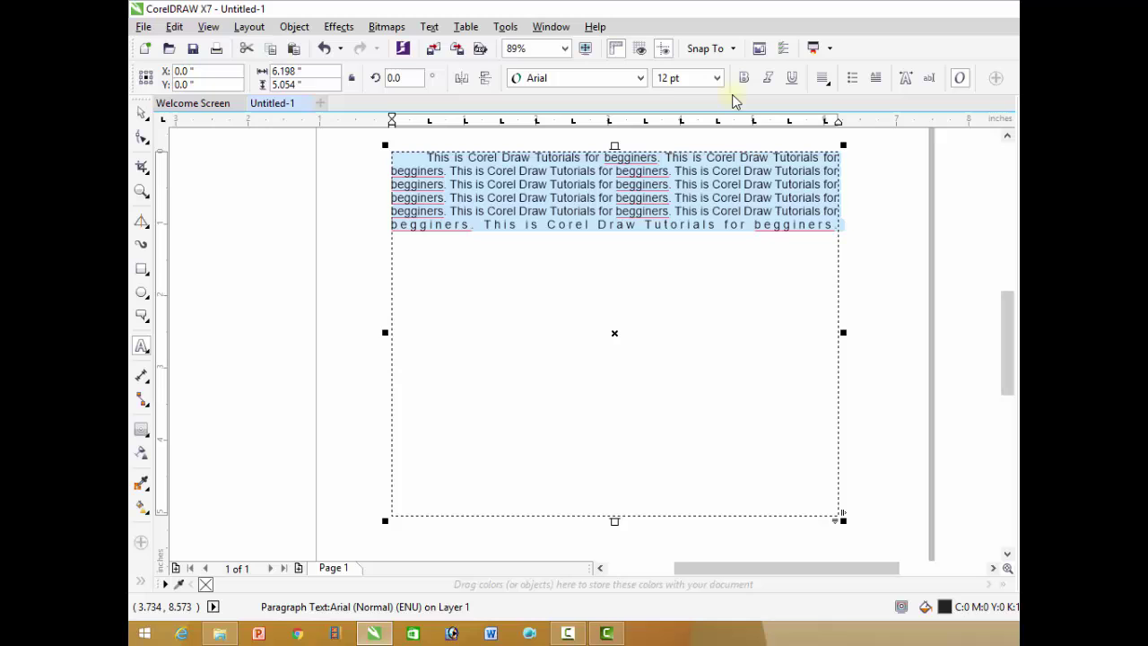
left_click(717, 78)
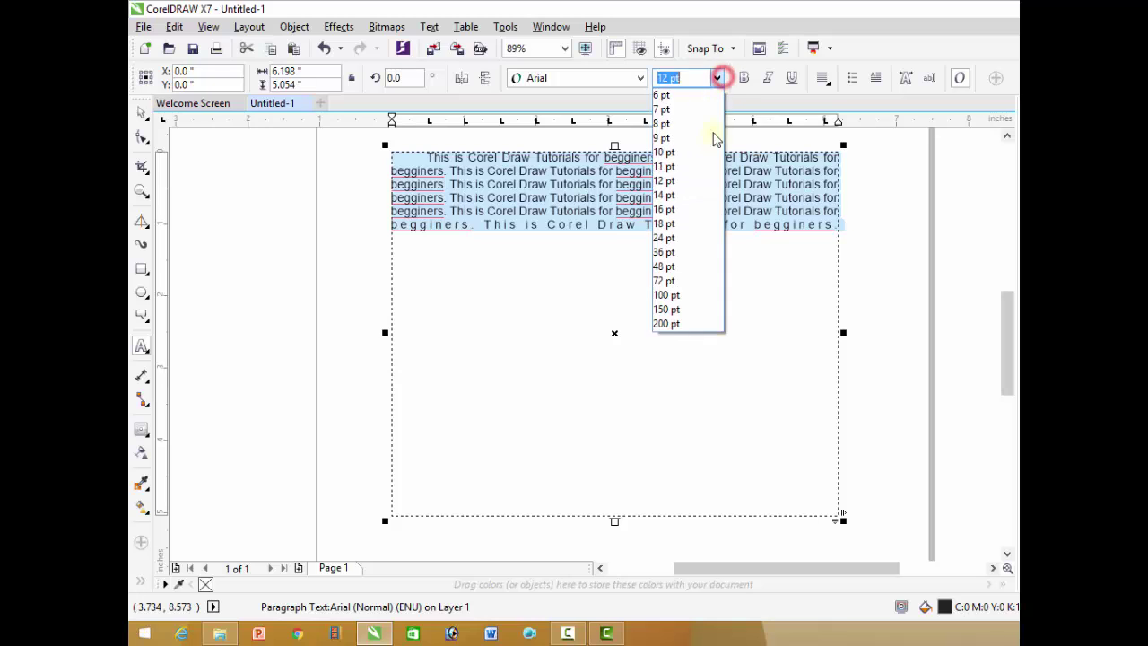
left_click(686, 195)
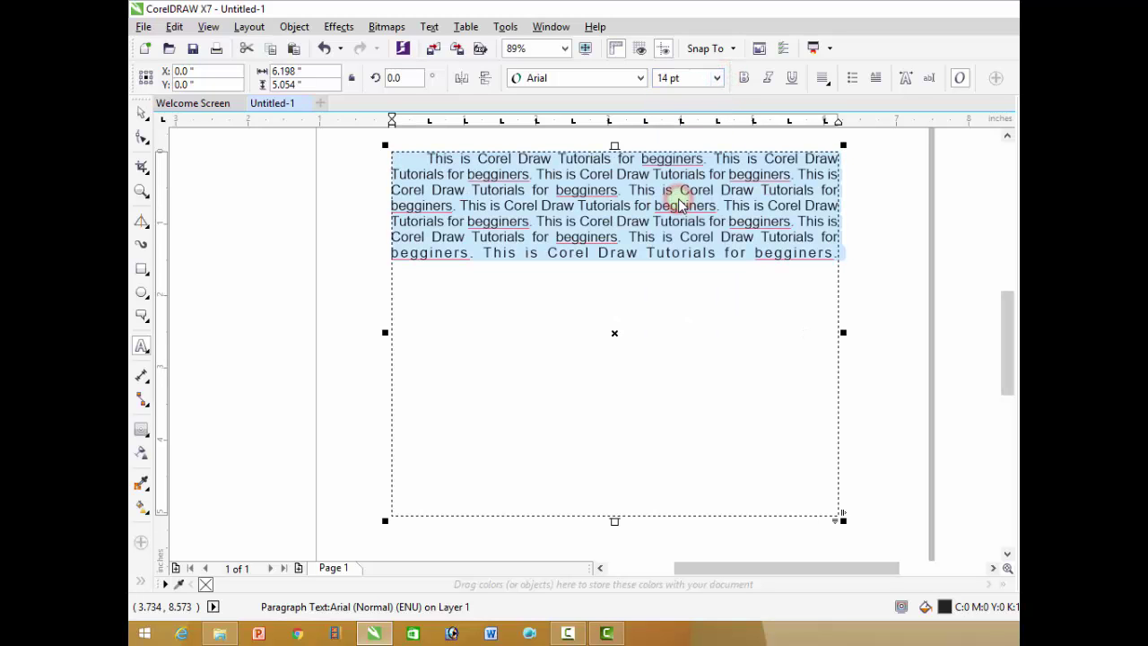
left_click(640, 78)
left_click(613, 161)
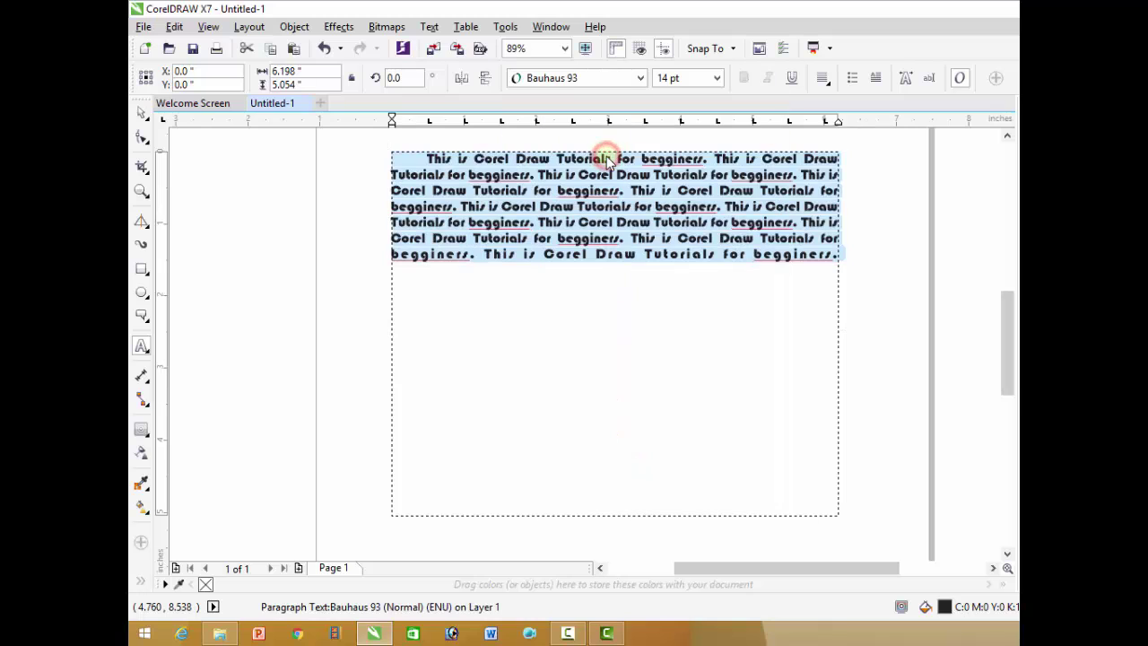
- Add a drop-cap 'T' spanning the paragraph's first three lines and exit text editing
left_click(852, 80)
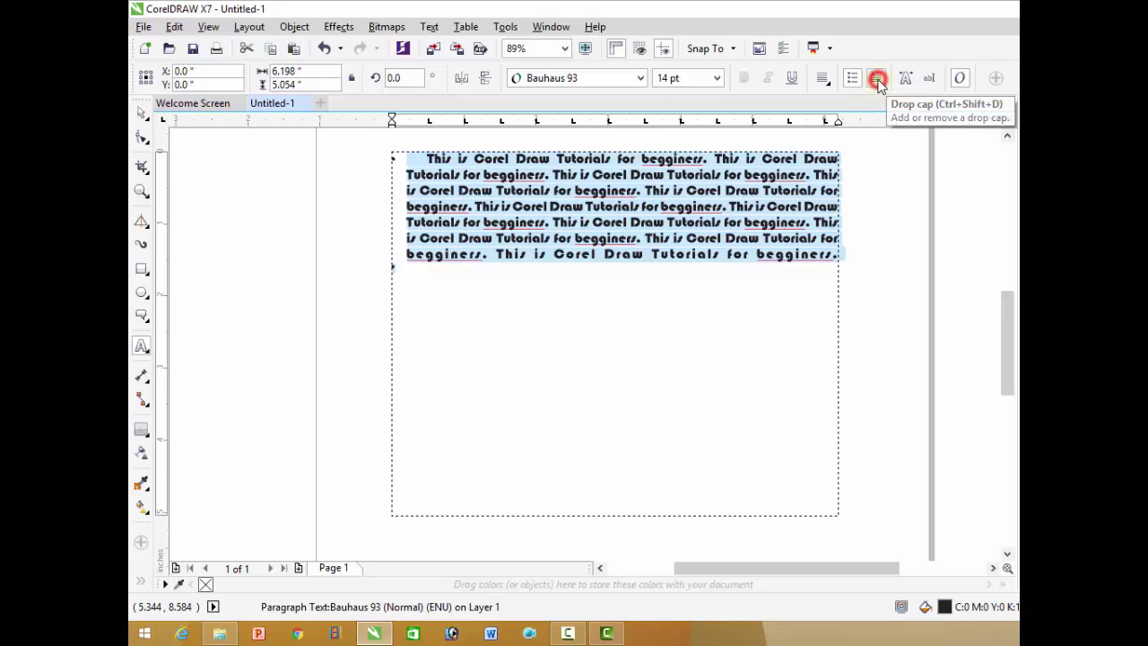
left_click(877, 79)
left_click(465, 173)
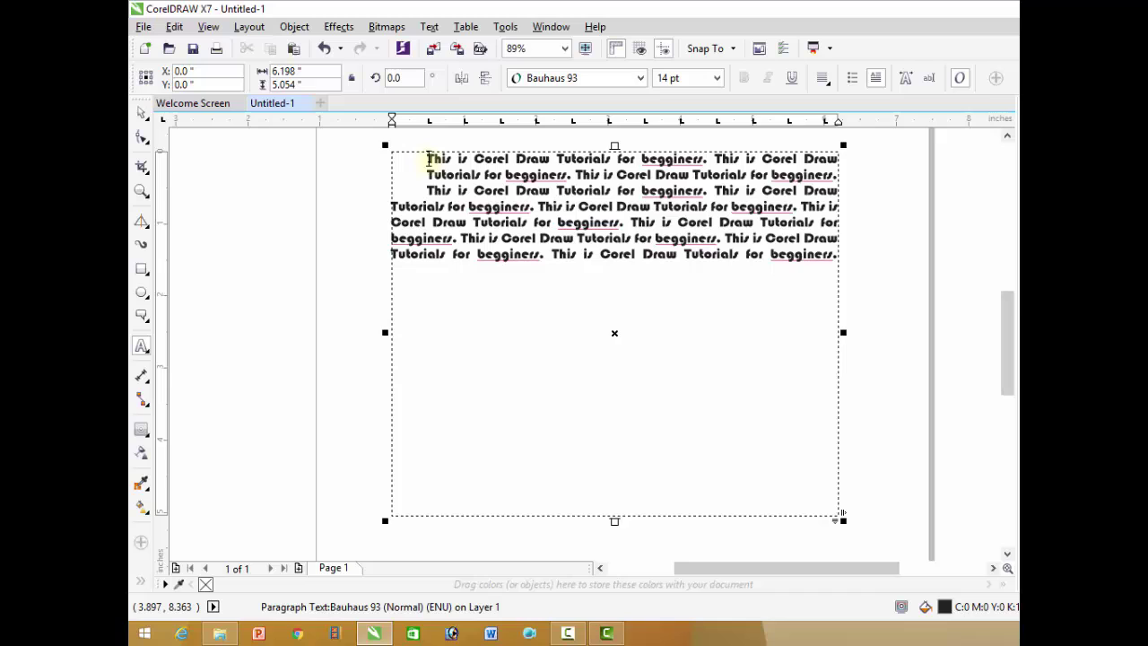
left_click(430, 158)
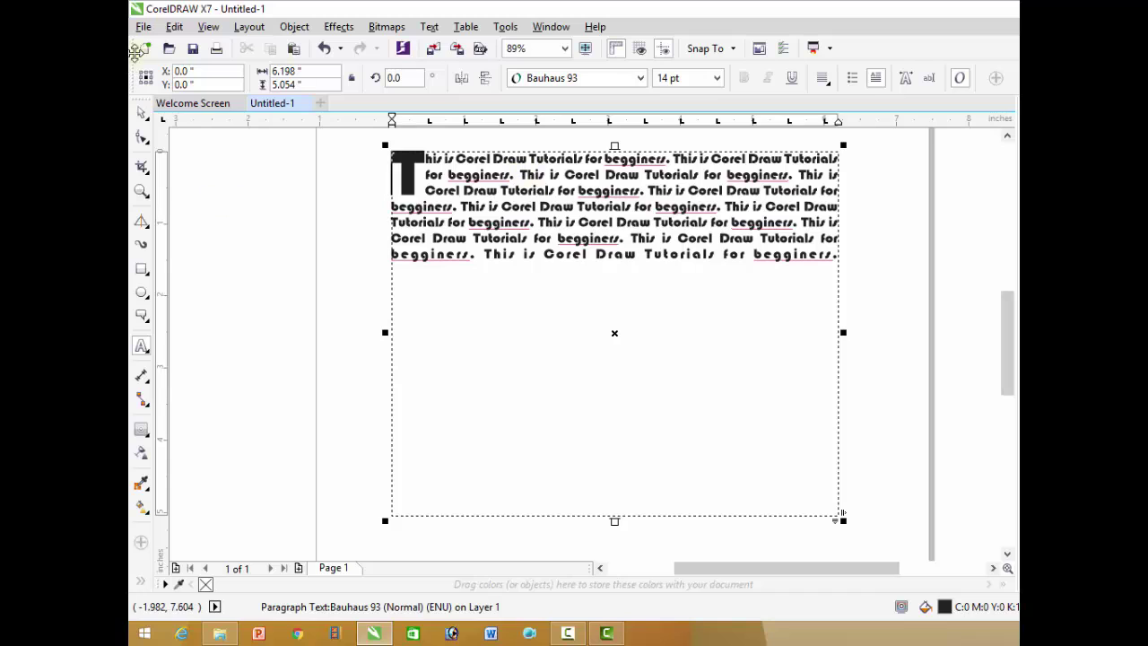
left_click(145, 119)
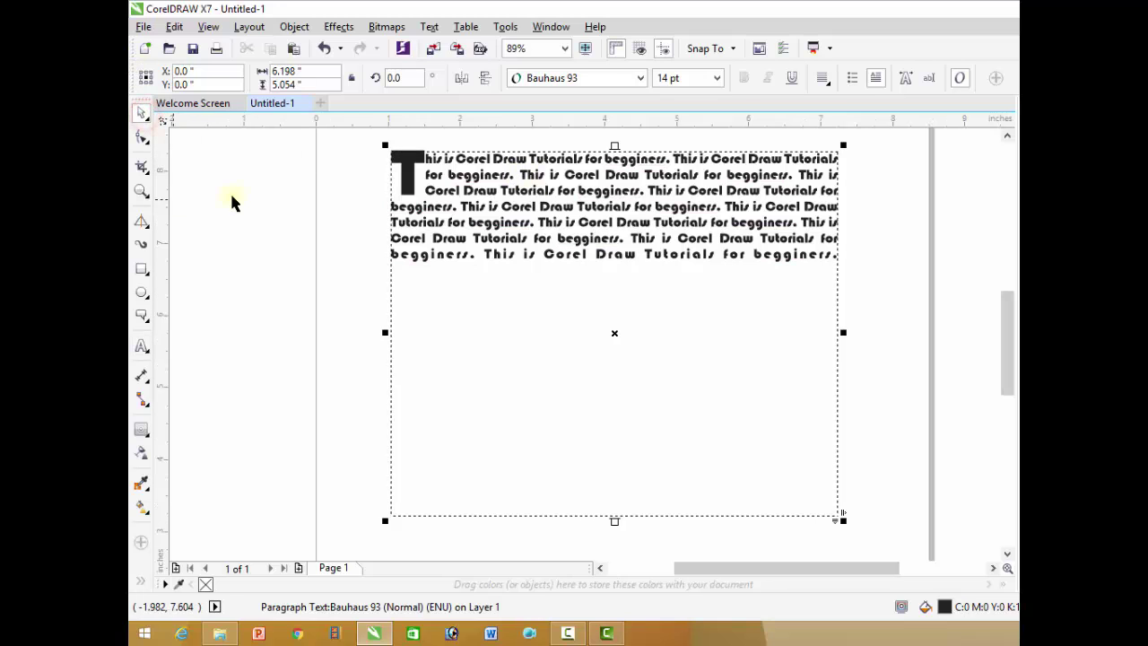
- Drag the frame's bottom handle up so the frame is about 3.27 inches tall
mouse_move(614, 521)
left_mouse_down()
mouse_move(614, 352)
mouse_move(610, 470)
mouse_move(618, 392)
left_mouse_up()
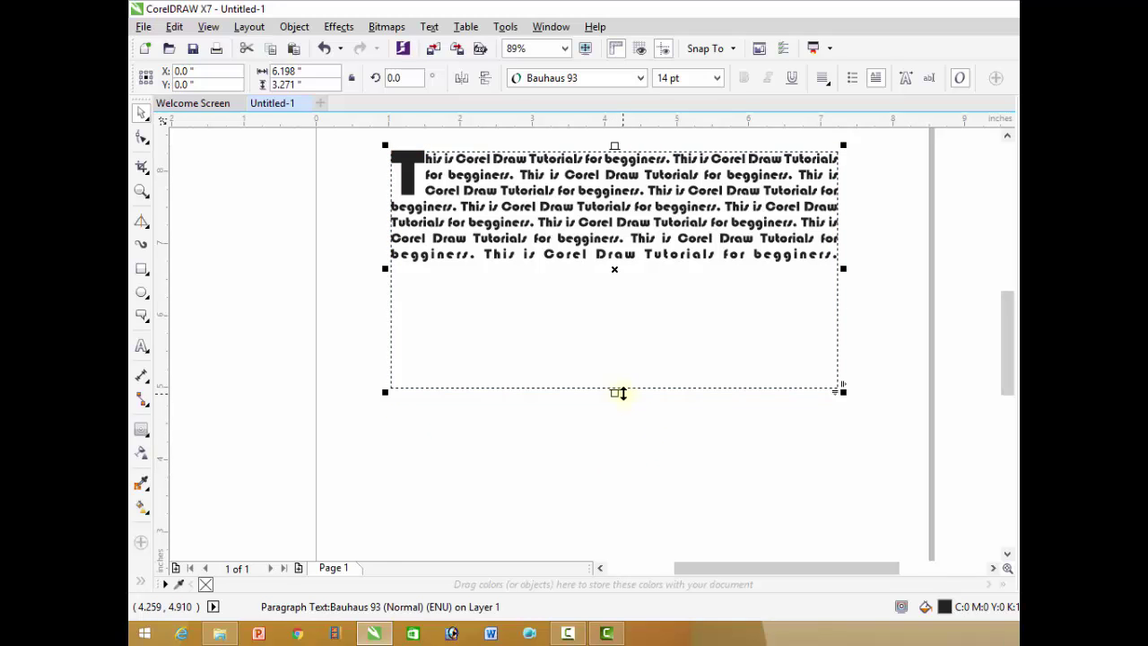